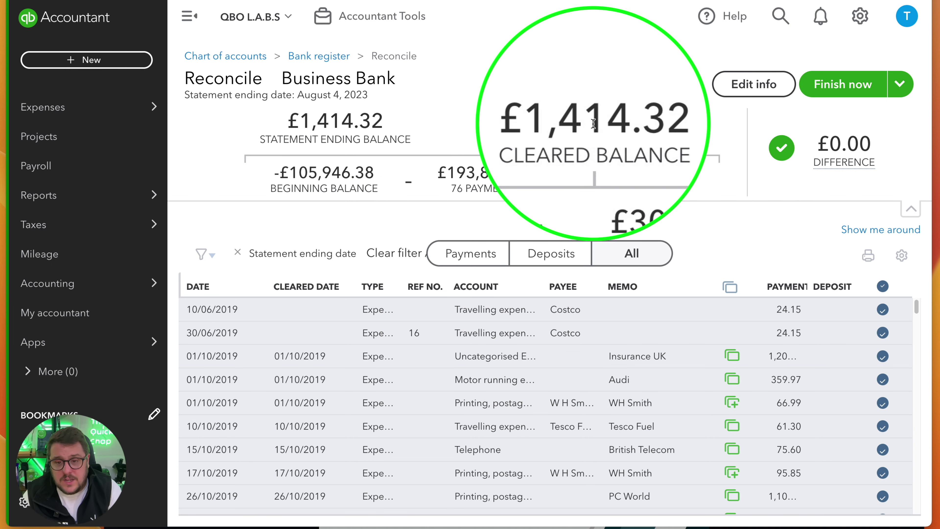
Review the cleared Business Bank transactions, check the difference, and finish the reconciliation
scroll(838, 348, "down", 15)
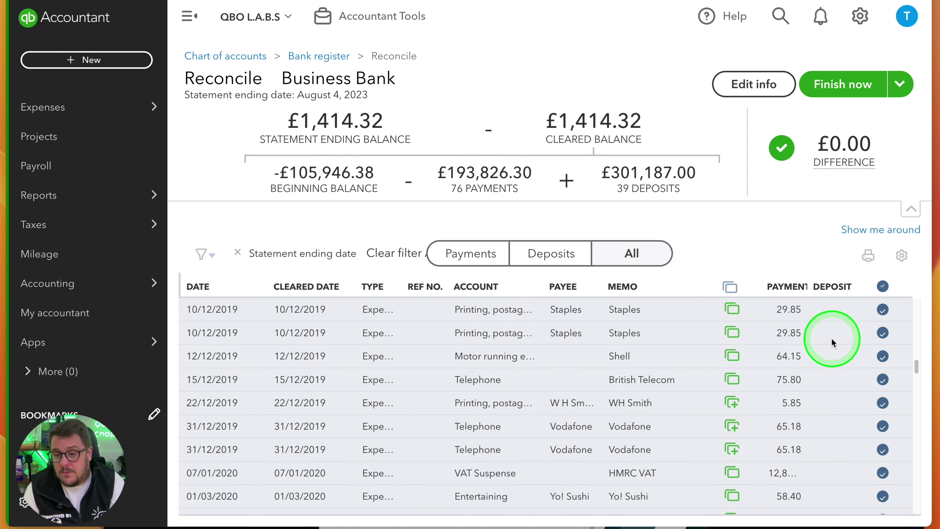
scroll(840, 357, "up", 15)
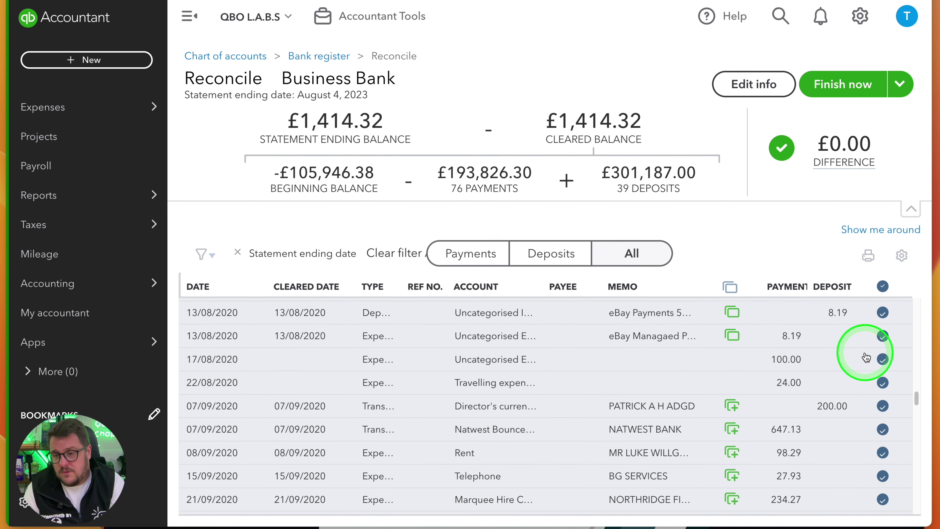
mouse_move(732, 356)
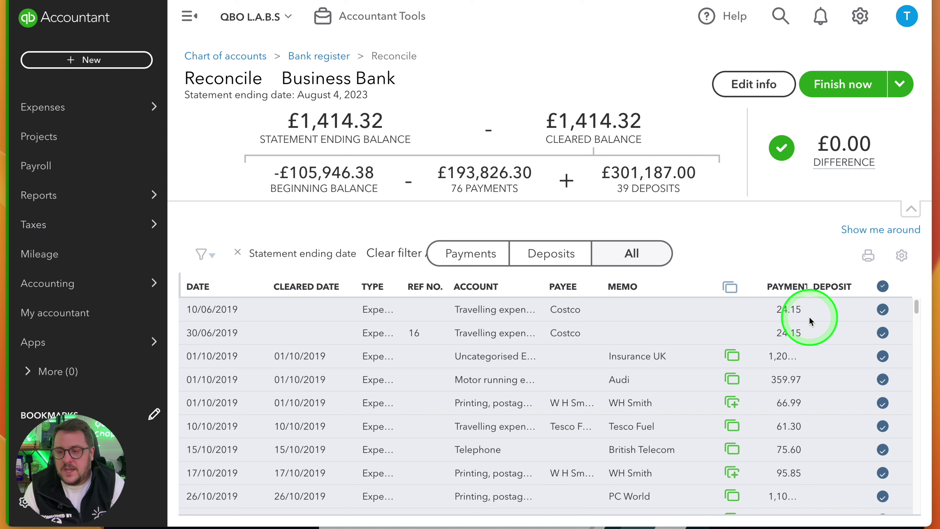
mouse_move(842, 159)
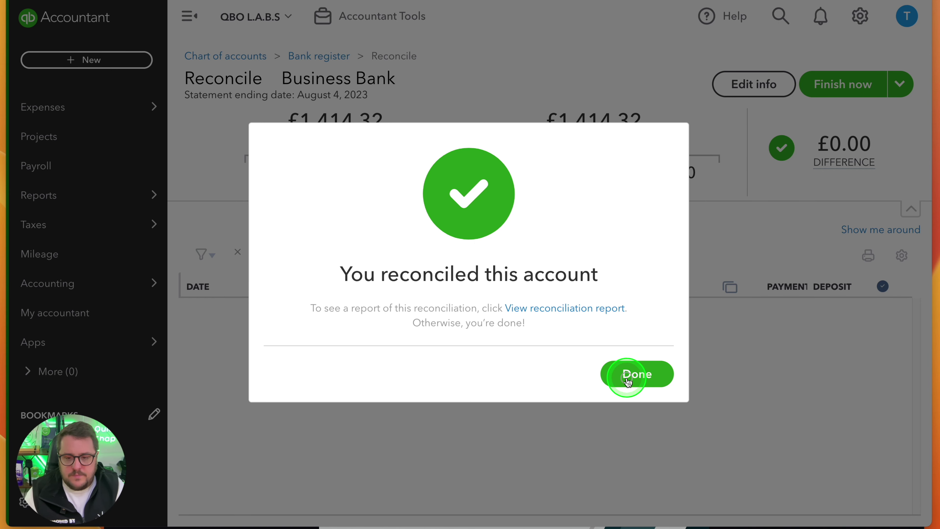
left_click(627, 379)
Open the reconciliation summary from the Reconcile tool to check the statement ending dates of the bank accounts
left_click(772, 158)
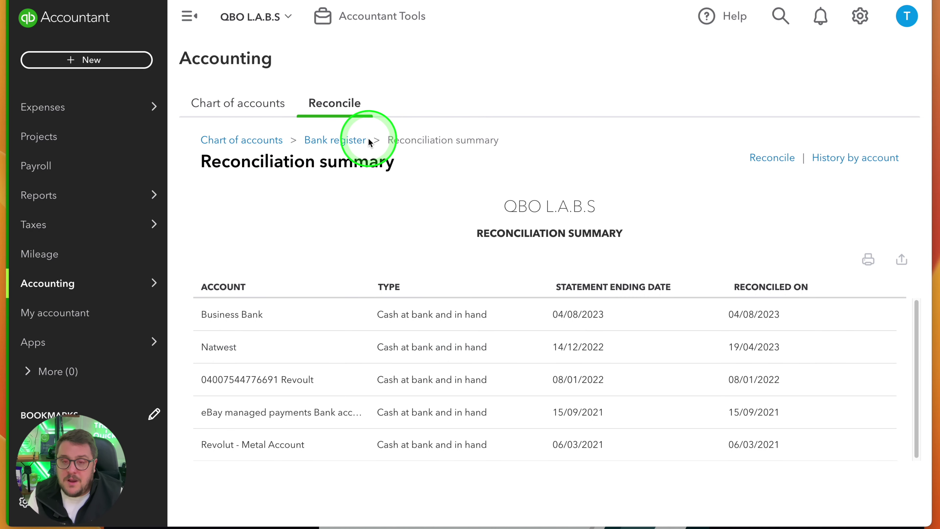
left_click(863, 20)
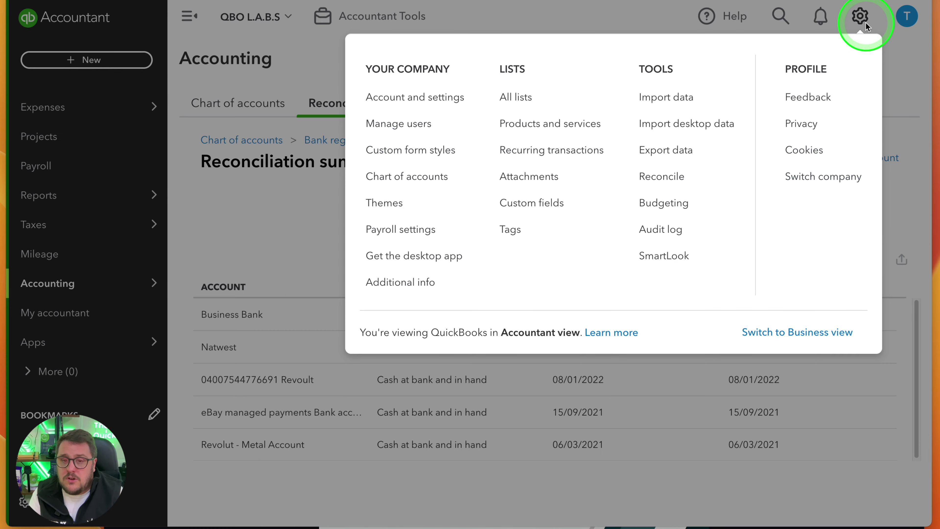
left_click(677, 175)
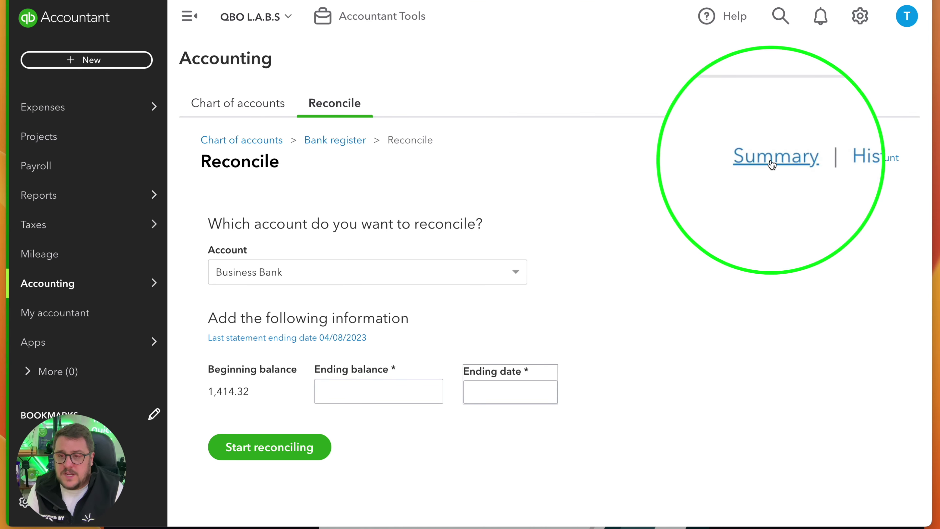
key("ctrl")
left_click(771, 159)
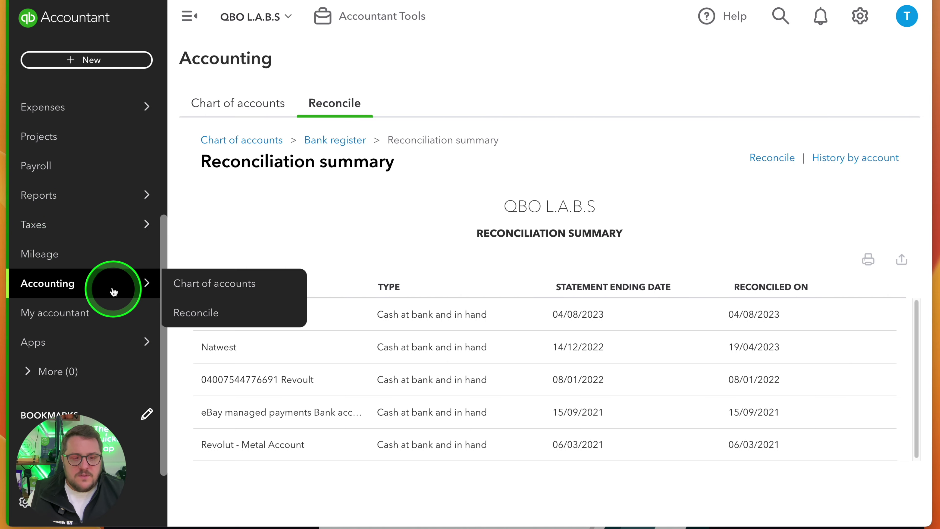
Open the Customers list filtered to overdue invoices and review the debtors' overdue balances
mouse_move(97, 210)
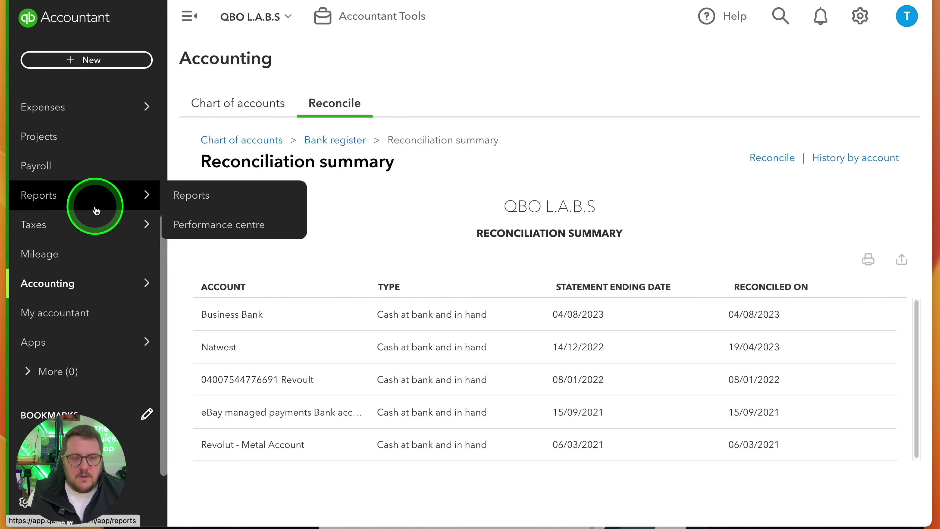
mouse_move(94, 231)
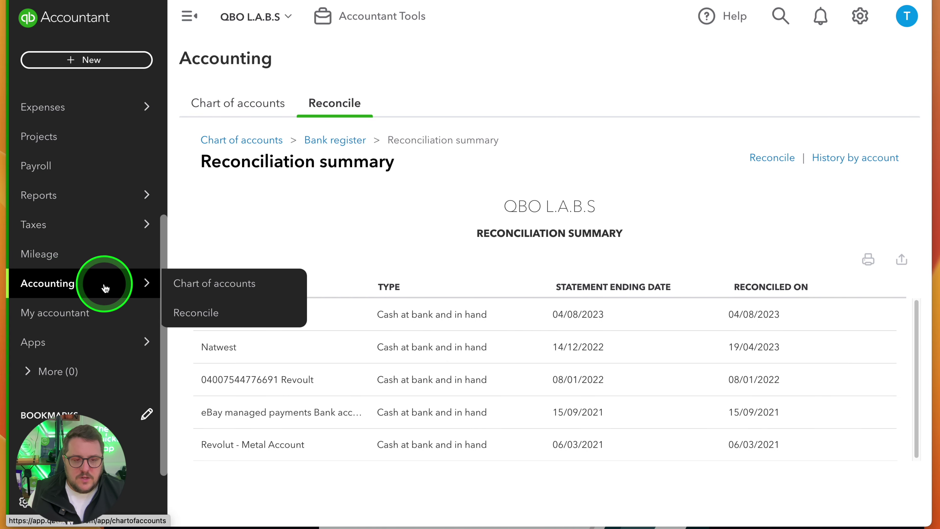
scroll(105, 185, "up", 5)
mouse_move(105, 248)
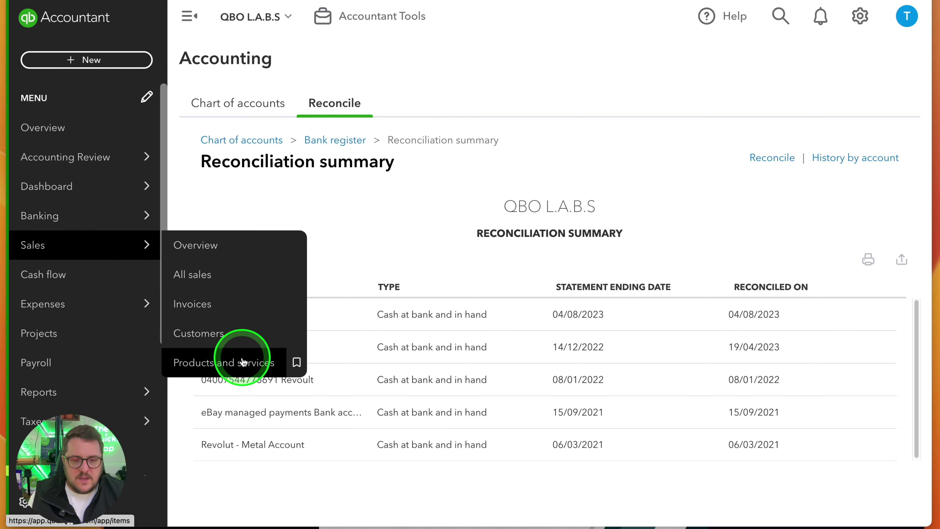
left_click(237, 333)
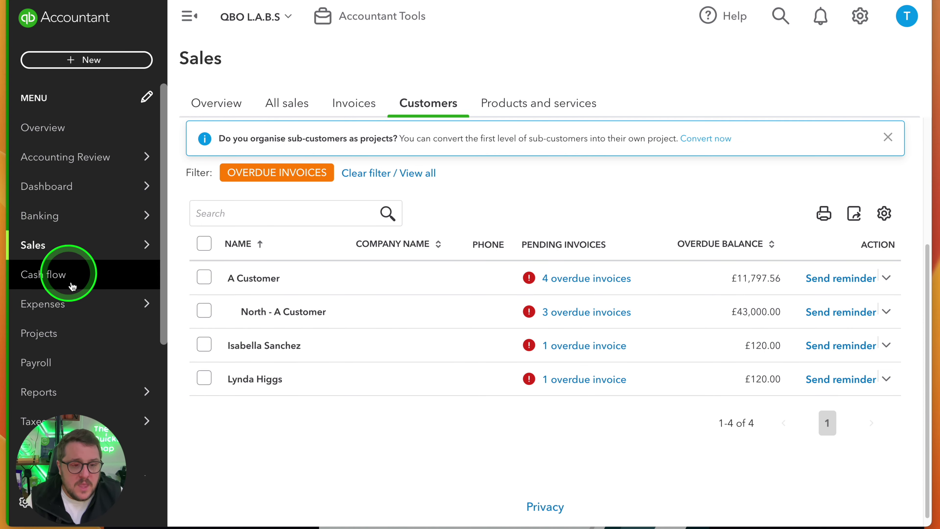
Open the unpaid bills under Expenses and review the overdue supplier balances
mouse_move(93, 317)
left_click(229, 330)
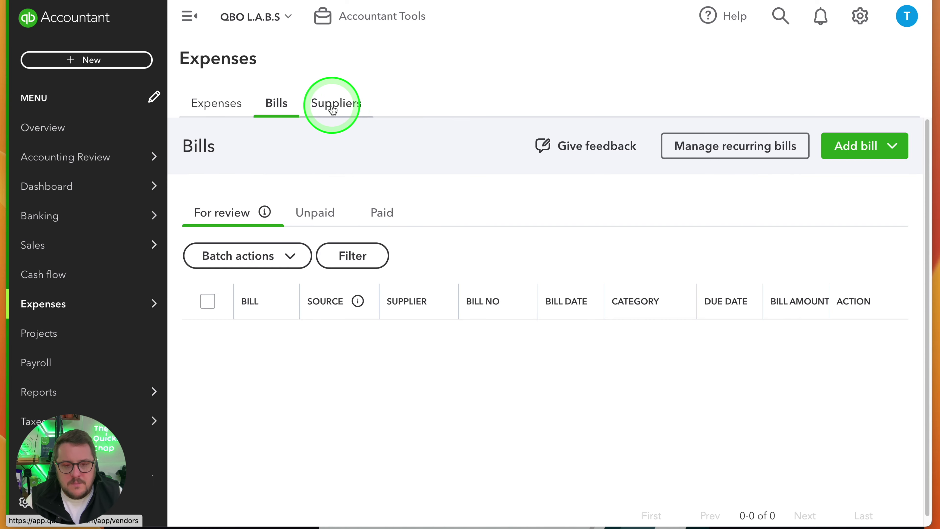
left_click(312, 213)
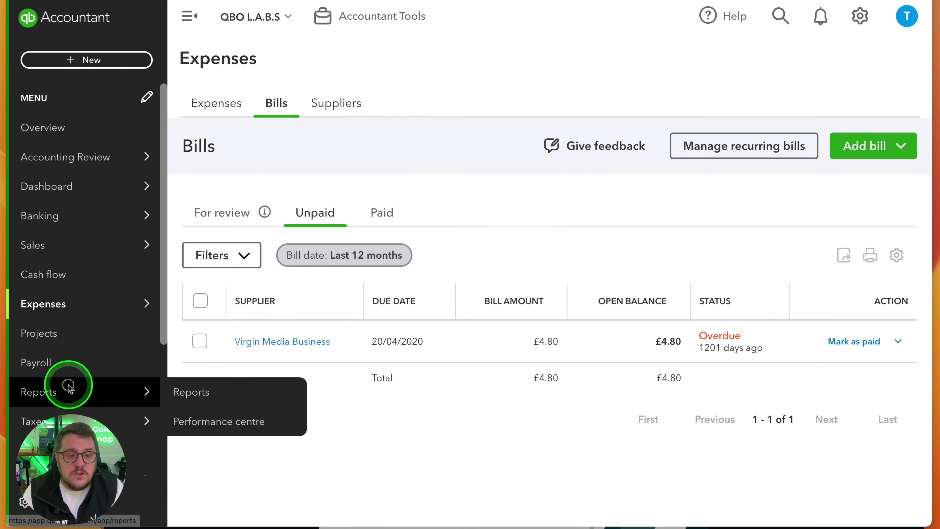
Open the Accounts receivable ageing summary report and review the customer balances across the ageing periods
left_click(86, 389)
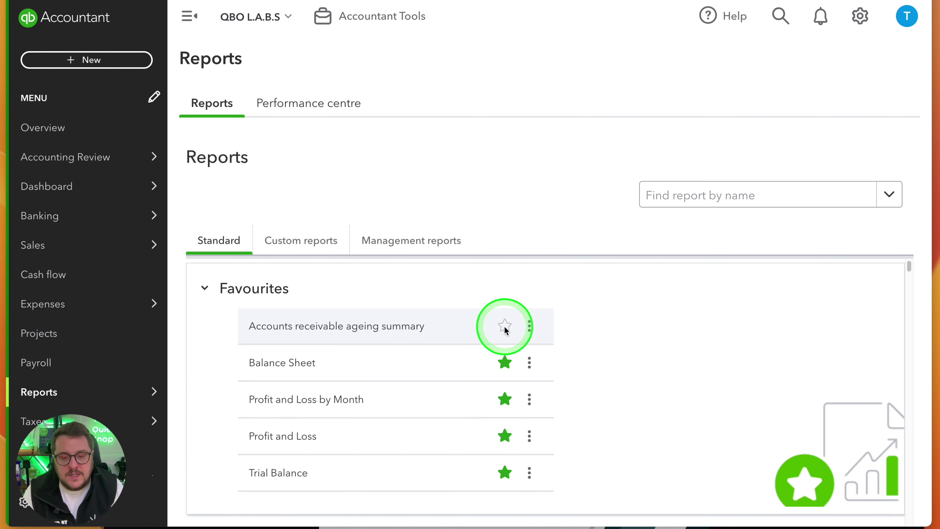
scroll(505, 331, "down", 5)
scroll(506, 330, "up", 4)
scroll(505, 329, "down", 4)
scroll(505, 329, "down", 15)
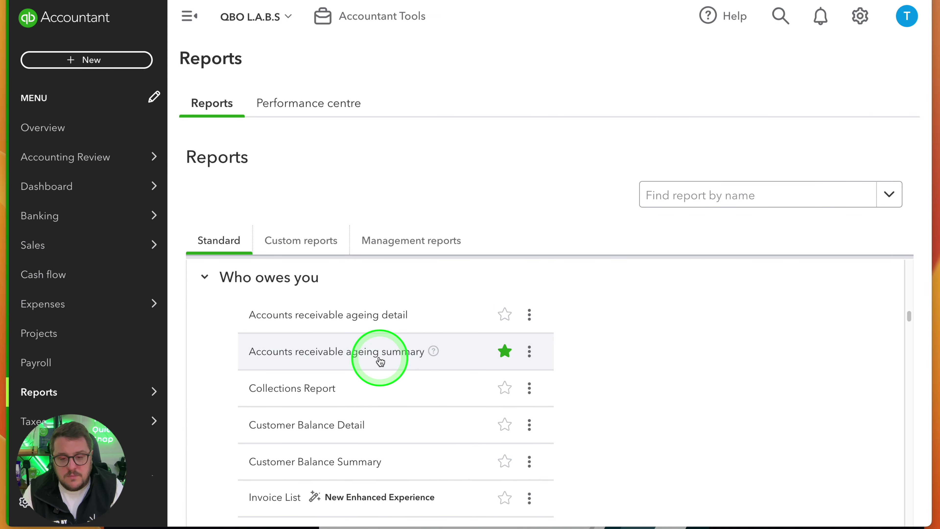
left_click(378, 358)
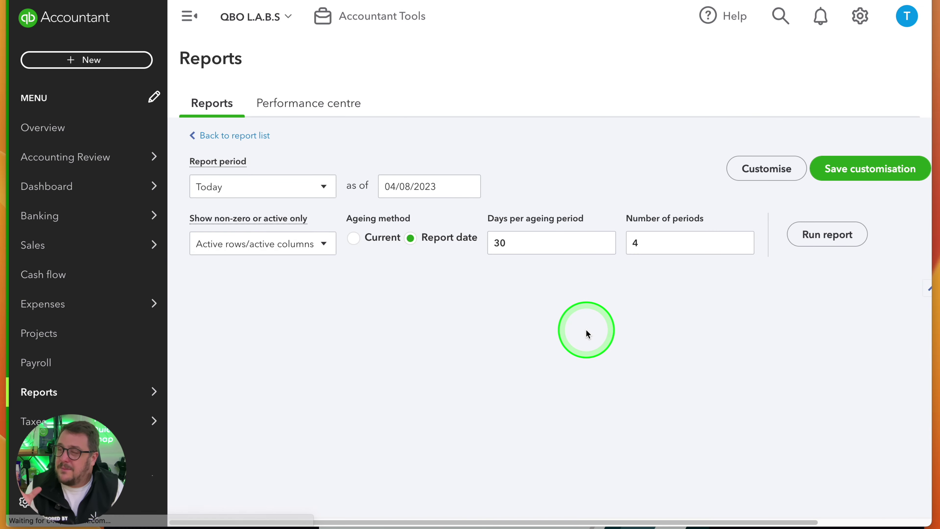
scroll(565, 321, "down", 20)
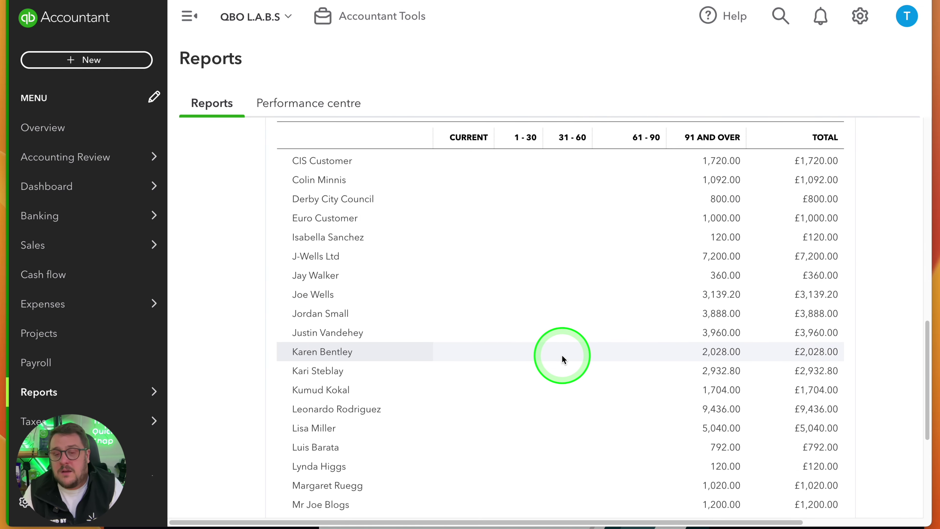
scroll(604, 362, "up", 20)
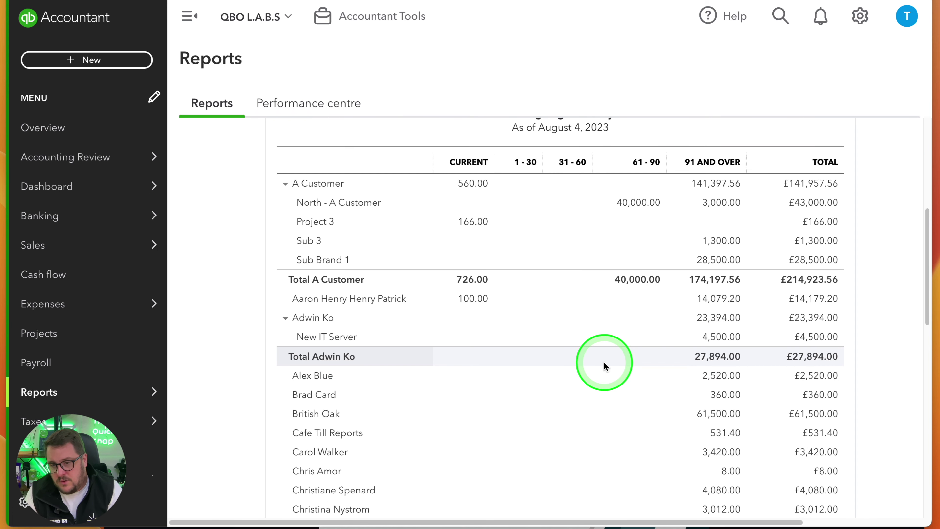
scroll(606, 362, "up", 3)
scroll(715, 404, "down", 20)
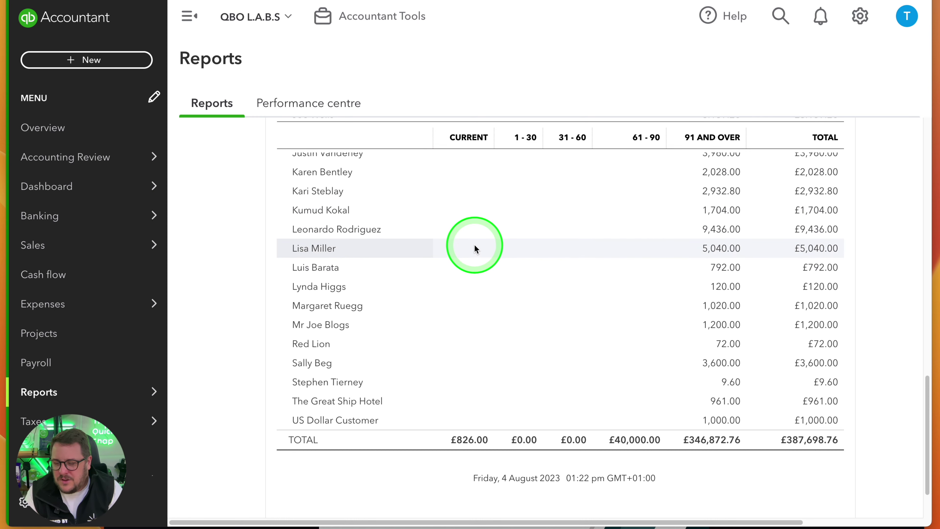
scroll(519, 256, "up", 20)
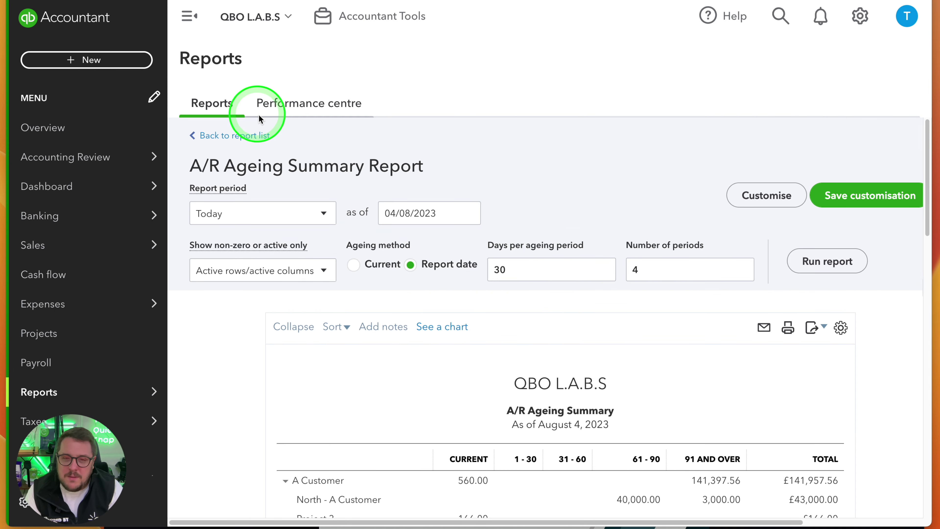
Return to the report list and open the Accounts payable ageing summary from the What you owe group
left_click(225, 136)
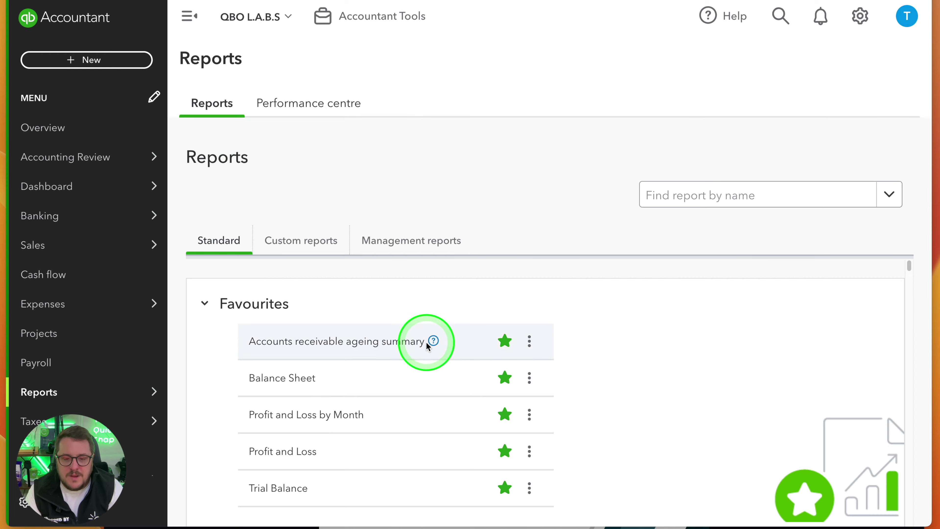
scroll(426, 342, "down", 10)
scroll(427, 341, "up", 10)
scroll(427, 341, "down", 2)
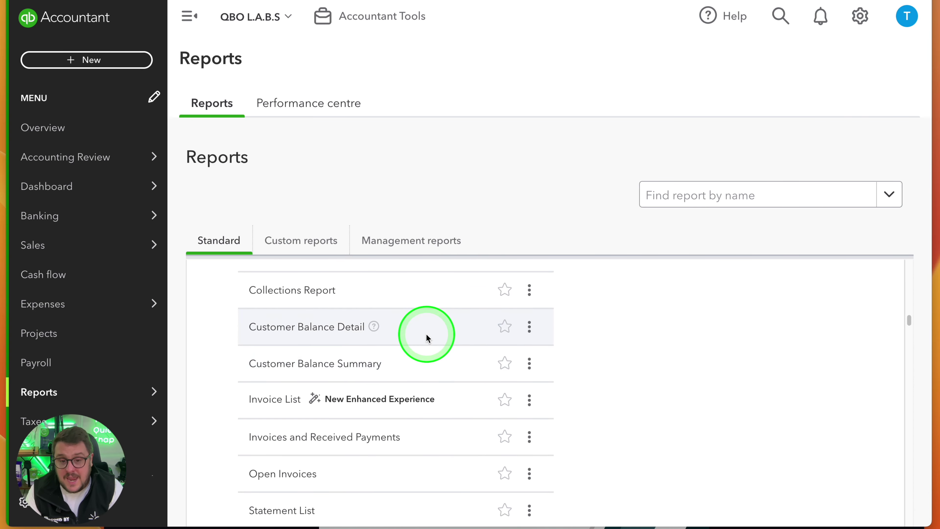
scroll(427, 337, "up", 2)
scroll(427, 337, "down", 15)
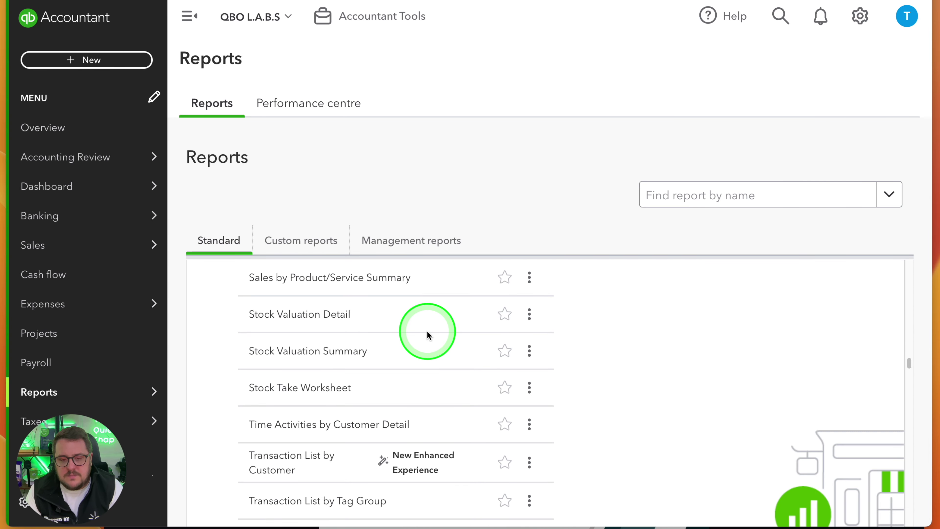
scroll(428, 335, "down", 8)
scroll(428, 334, "up", 9)
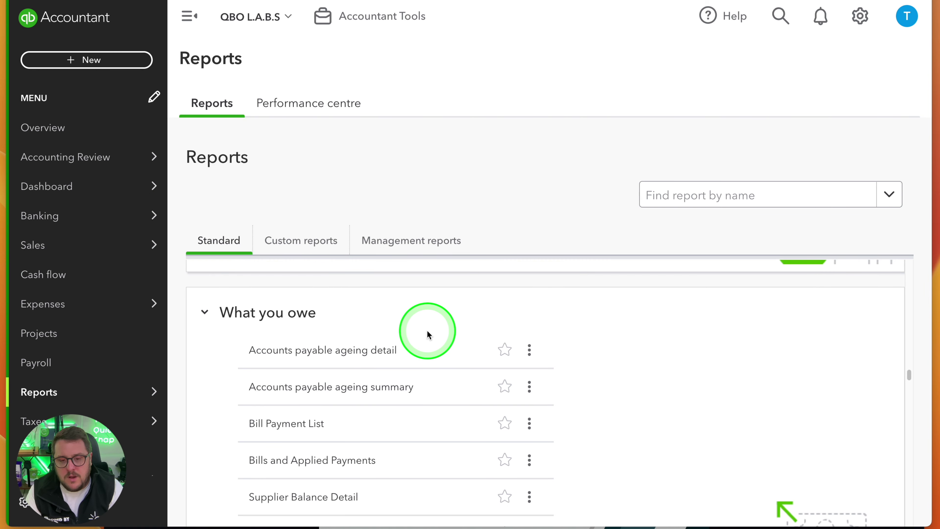
scroll(427, 334, "down", 1)
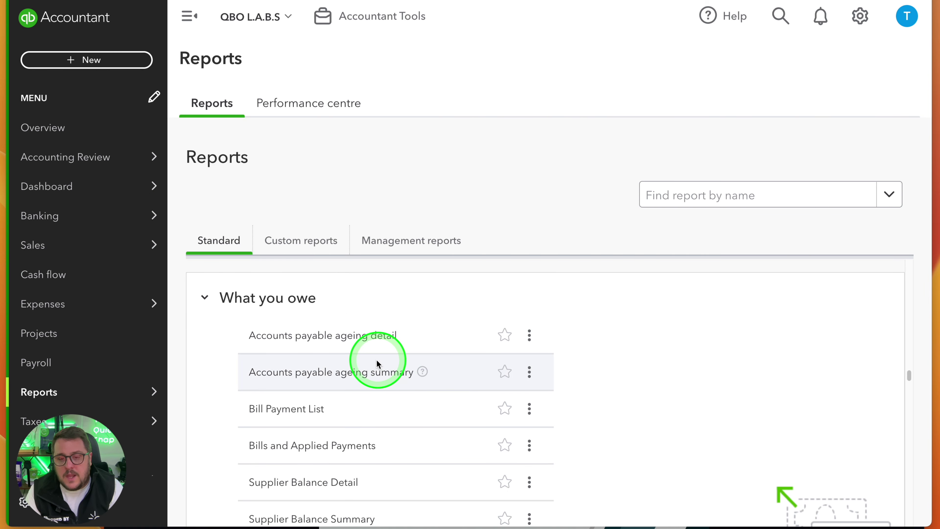
left_click(325, 374)
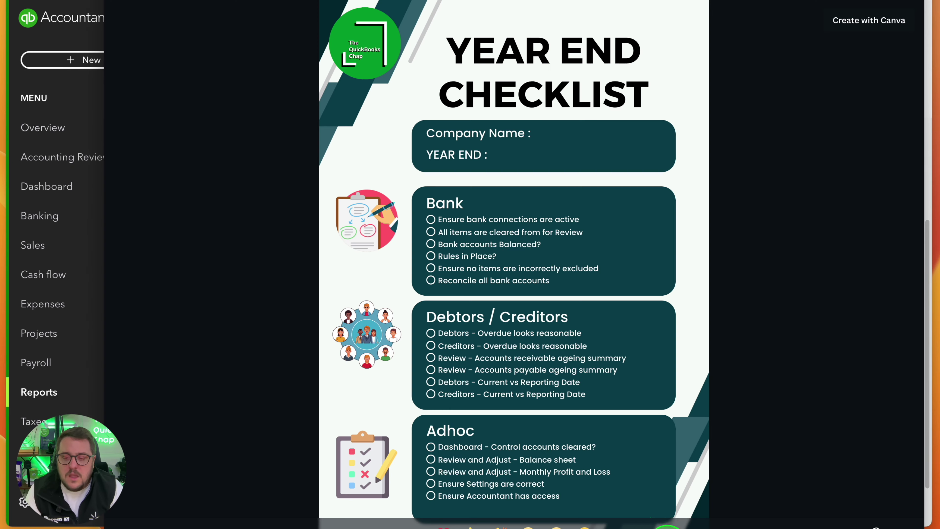
Check the Debtors / Creditors items on the year end checklist and review the supplier balances in the A/P Ageing Summary
key("alt+a")
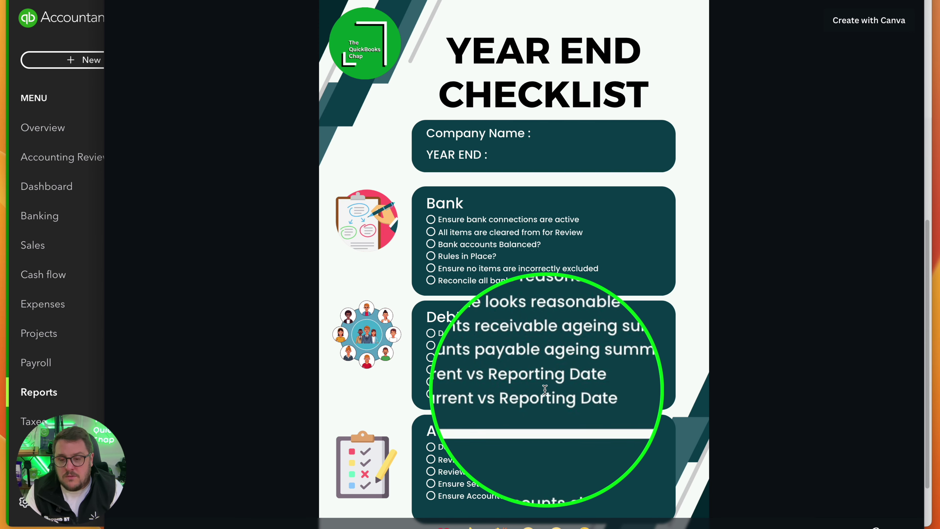
key("alt+a")
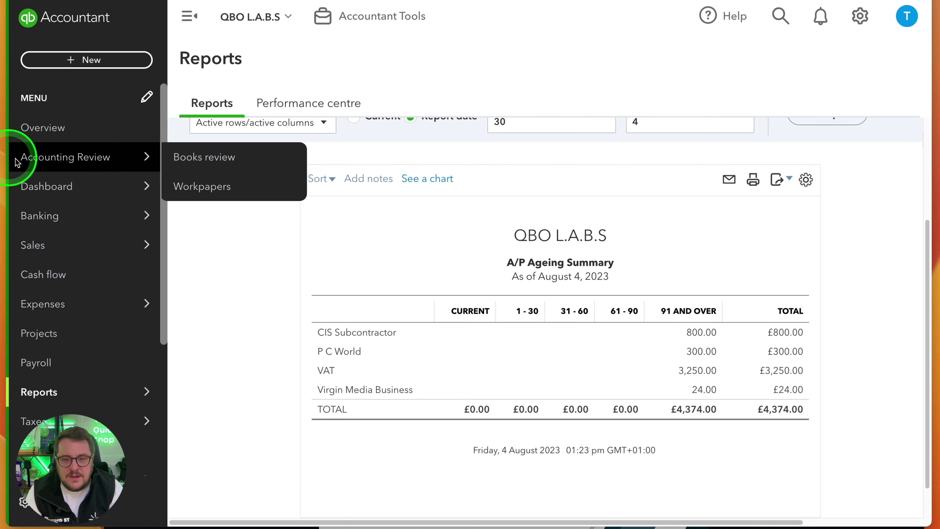
scroll(630, 320, "up", 4)
scroll(632, 316, "down", 5)
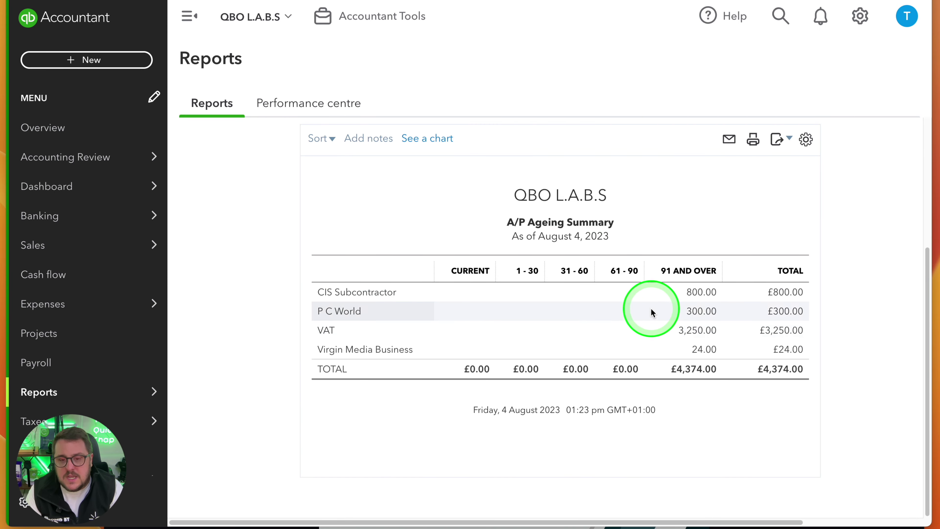
Set the A/P Ageing Summary's report period to Last Year, run the report and review the supplier balances
scroll(597, 318, "up", 3)
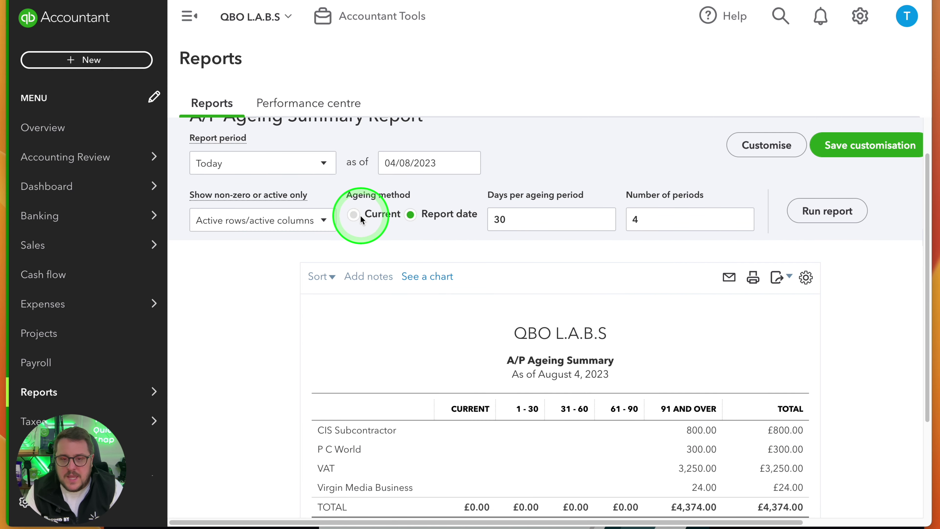
left_click(323, 165)
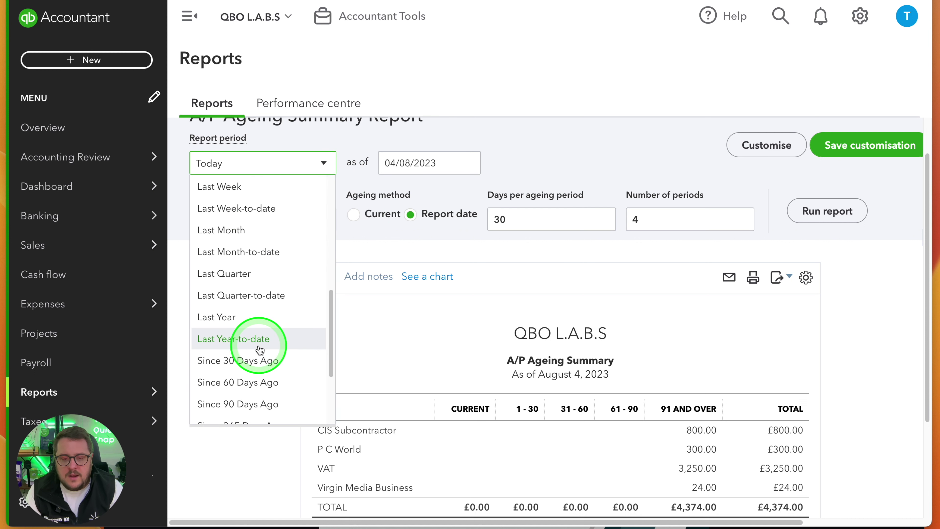
scroll(260, 350, "down", 3)
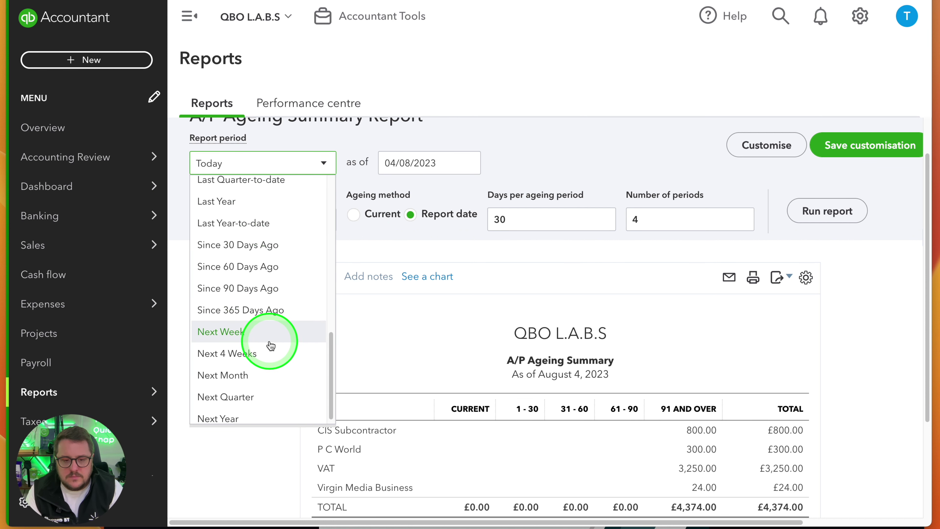
left_click(216, 201)
left_click(826, 210)
scroll(828, 207, "down", 5)
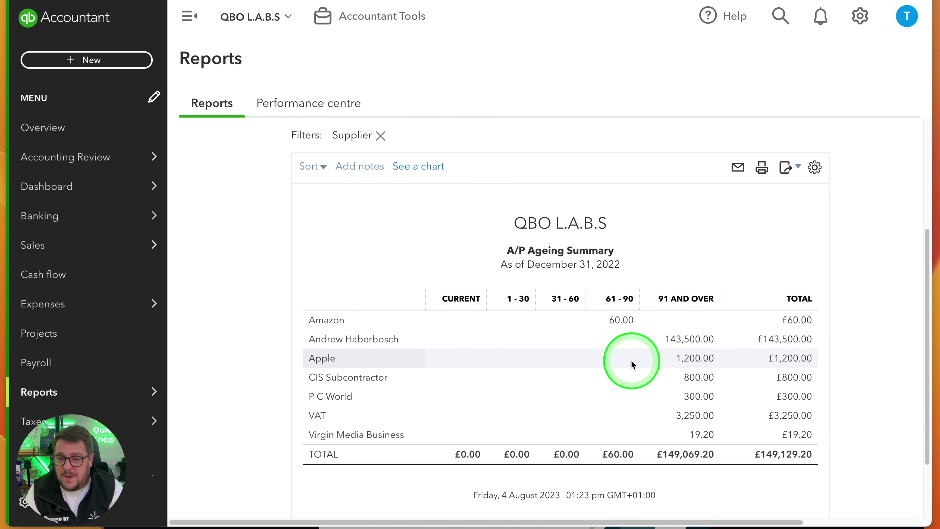
scroll(559, 344, "up", 5)
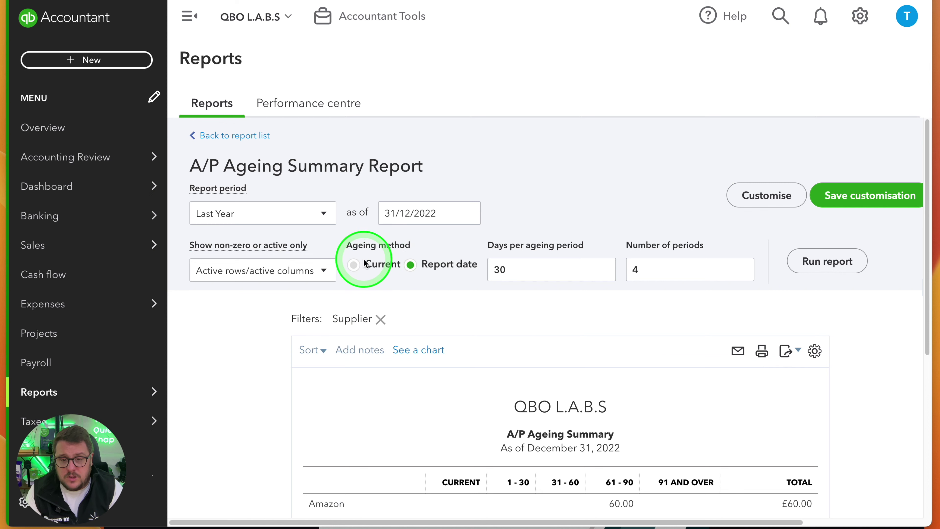